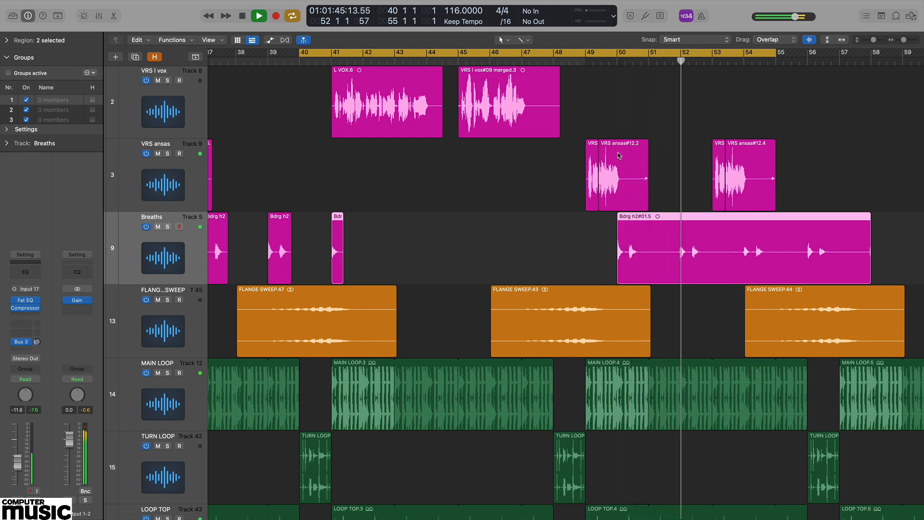
Step: Play back the lead vocal region from bar 42 2 4 to hear its sibilance
key("space")
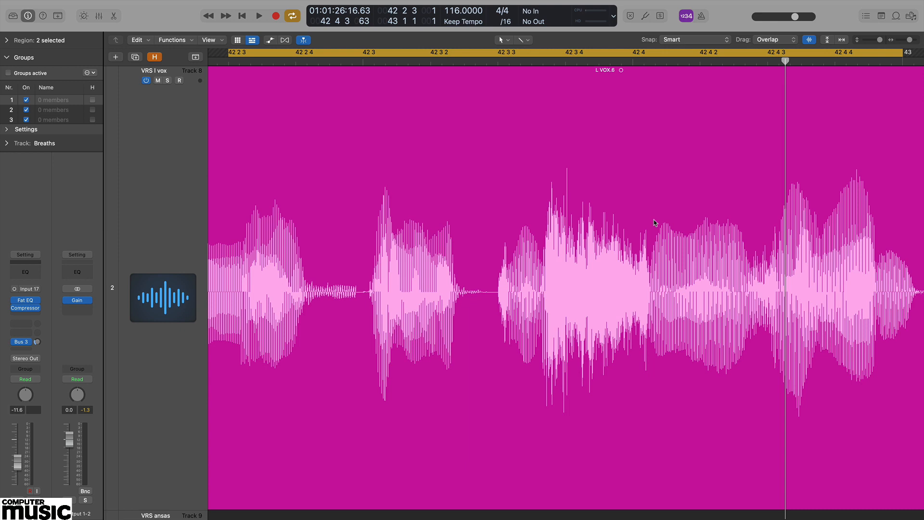
left_click(653, 222)
left_click(330, 62)
key("space")
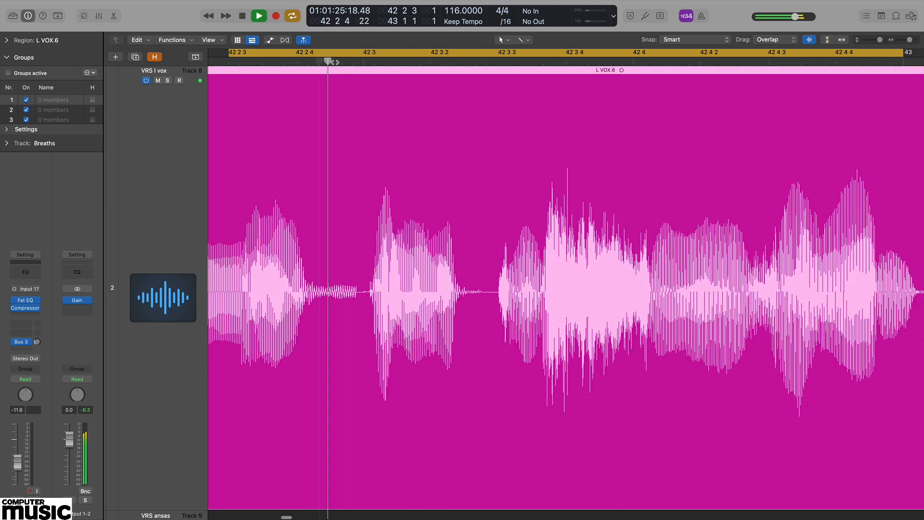
key("space")
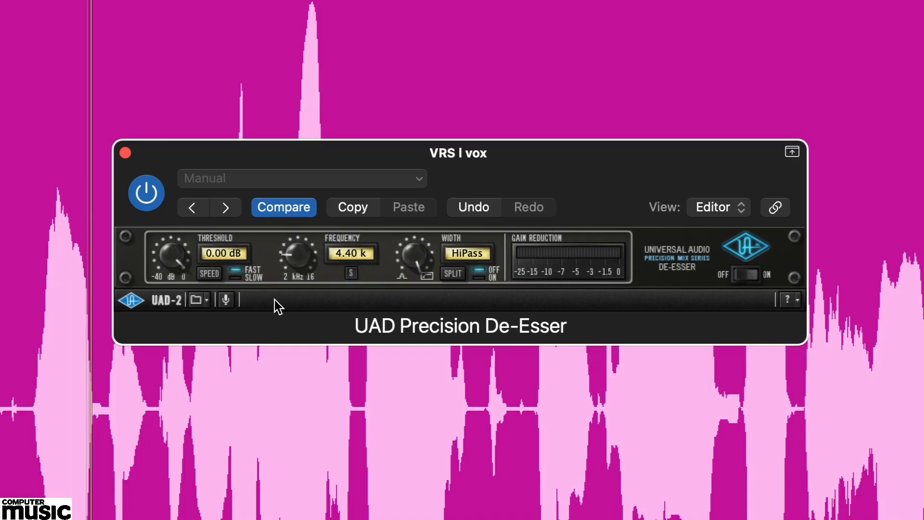
Step: Try the de-esser with sidechain listen, a 6.01 k frequency and 1.58 oct width, then return to HiPass mode
left_click_drag(171, 264, 166, 230)
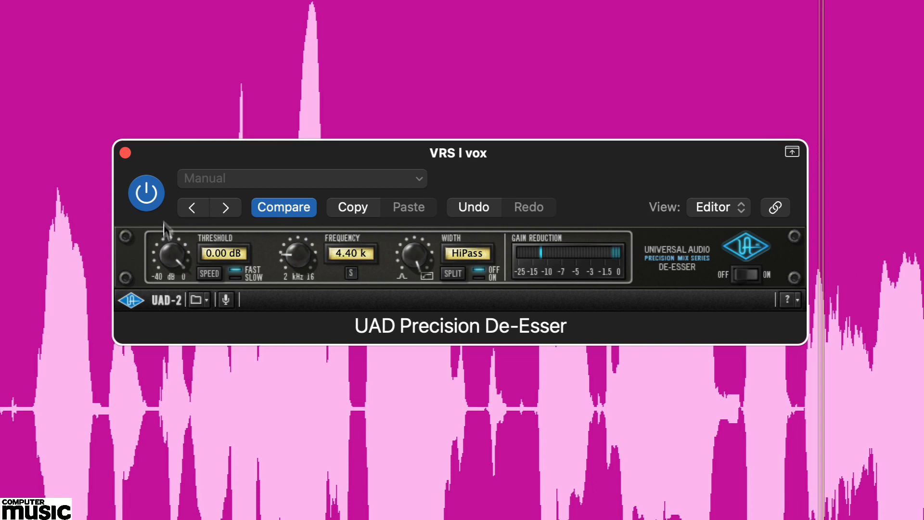
left_click(350, 273)
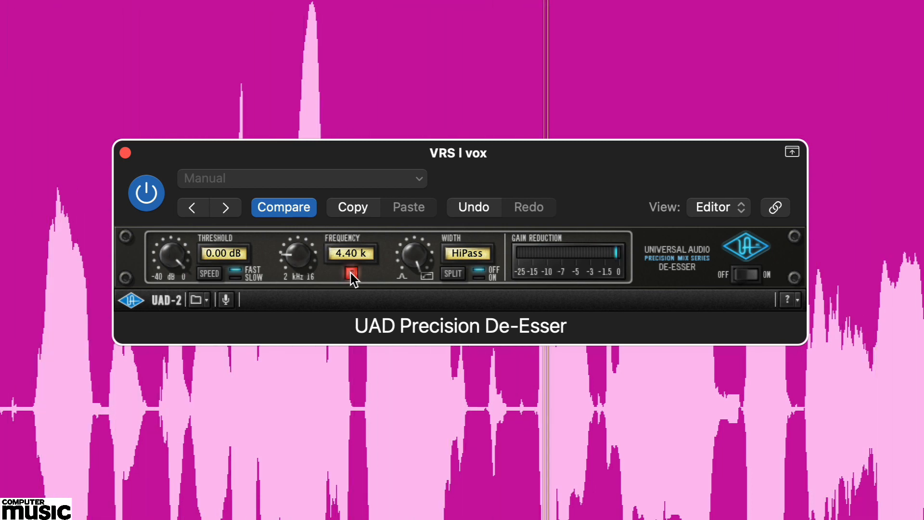
left_click(351, 273)
left_click_drag(293, 251, 283, 212)
left_click_drag(420, 253, 416, 276)
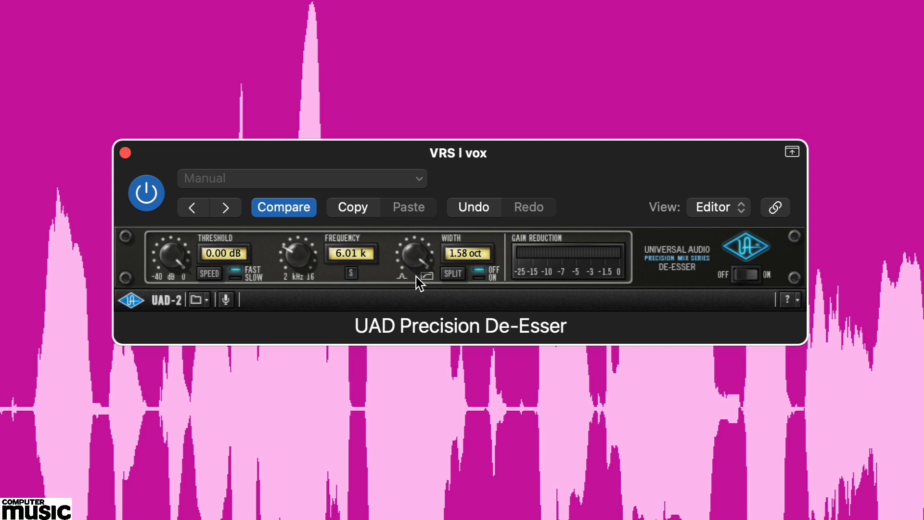
left_click(426, 275)
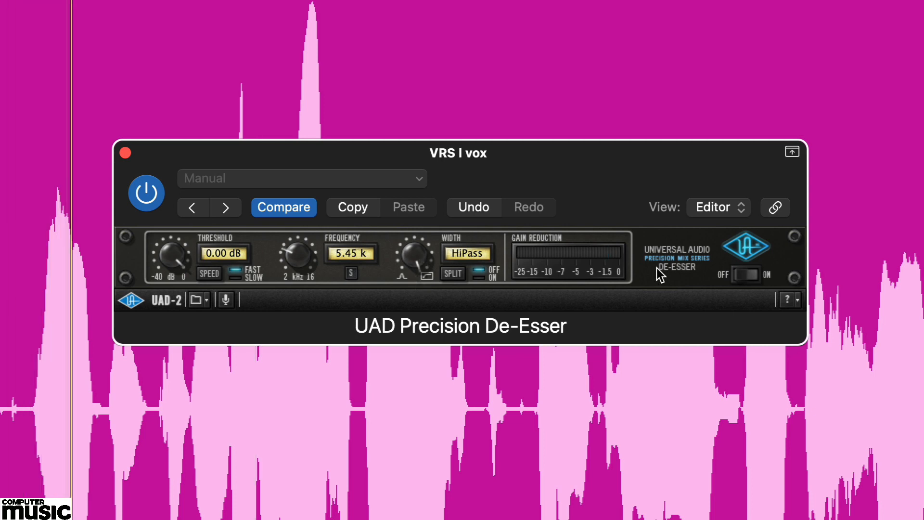
Step: Enable the de-esser's sidechain listen and set its frequency to 9.16 k
left_click(351, 274)
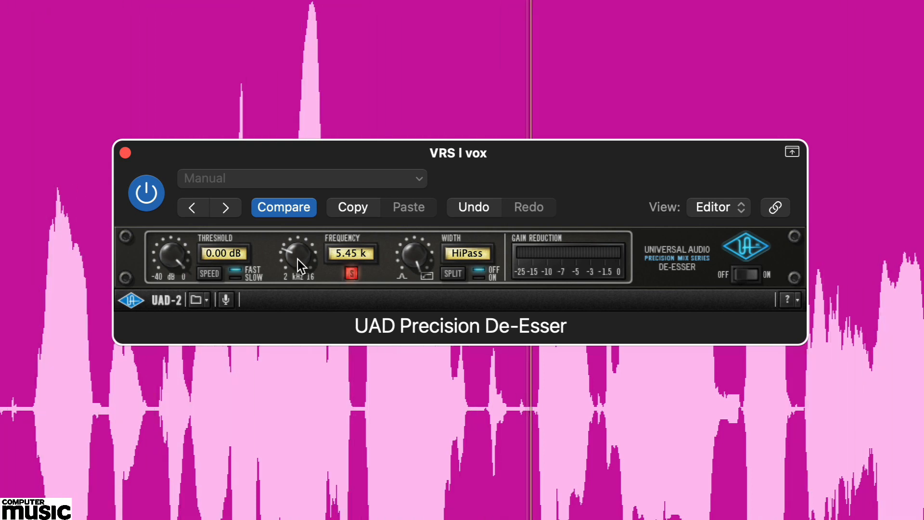
mouse_move(297, 259)
left_mouse_down()
mouse_move(307, 209)
mouse_move(291, 256)
mouse_move(292, 241)
mouse_move(291, 269)
left_mouse_up()
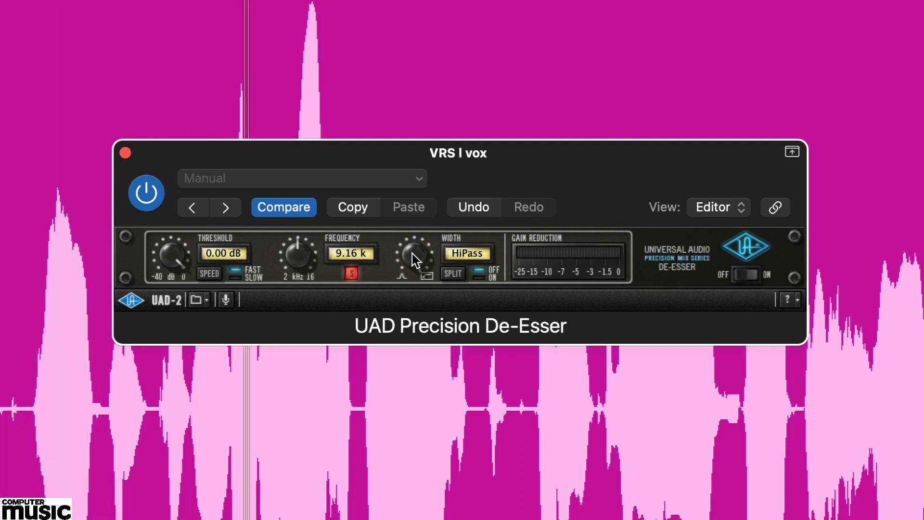
Step: Set the de-esser width to 1.11 oct and turn sidechain listen off
left_click_drag(415, 260, 412, 282)
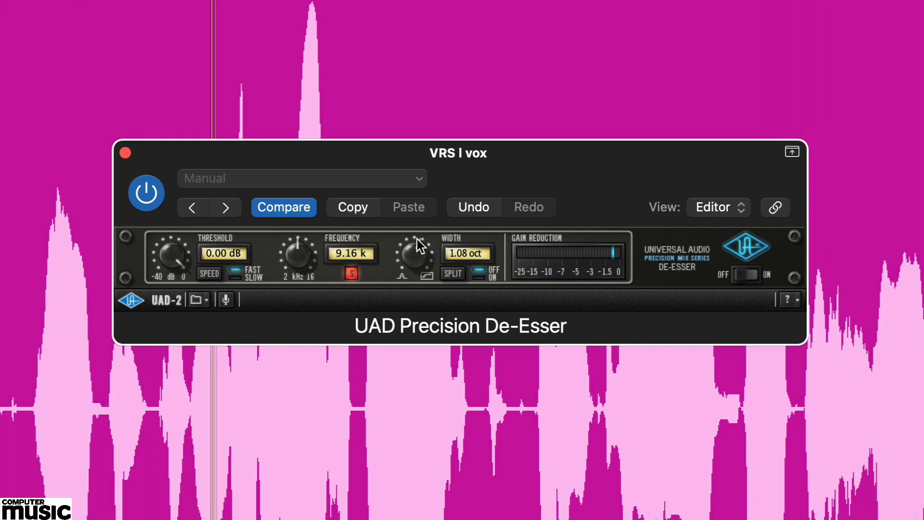
left_click_drag(419, 246, 421, 212)
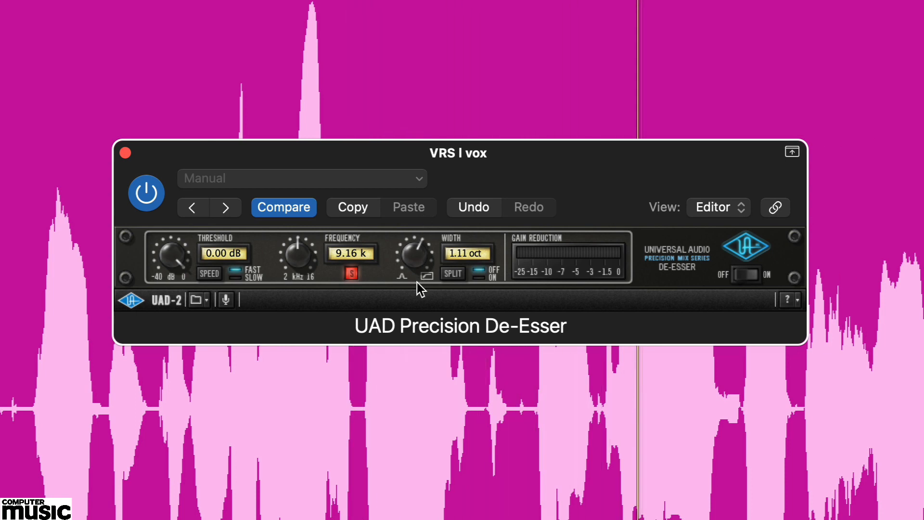
left_click(353, 273)
Step: Set the de-esser threshold to -16.80 dB
mouse_move(172, 253)
left_mouse_down()
mouse_move(167, 293)
mouse_move(174, 240)
mouse_move(173, 249)
left_mouse_up()
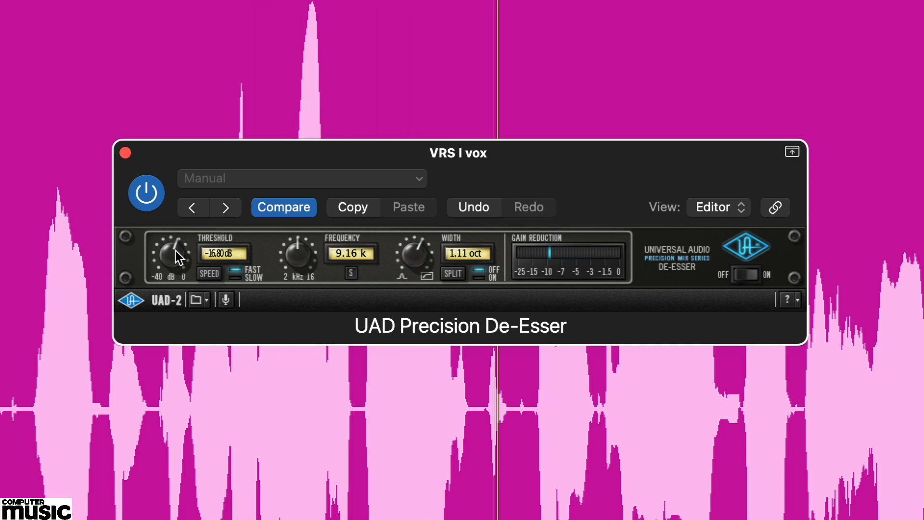
mouse_move(408, 248)
left_mouse_down()
mouse_move(410, 230)
mouse_move(413, 246)
left_mouse_up()
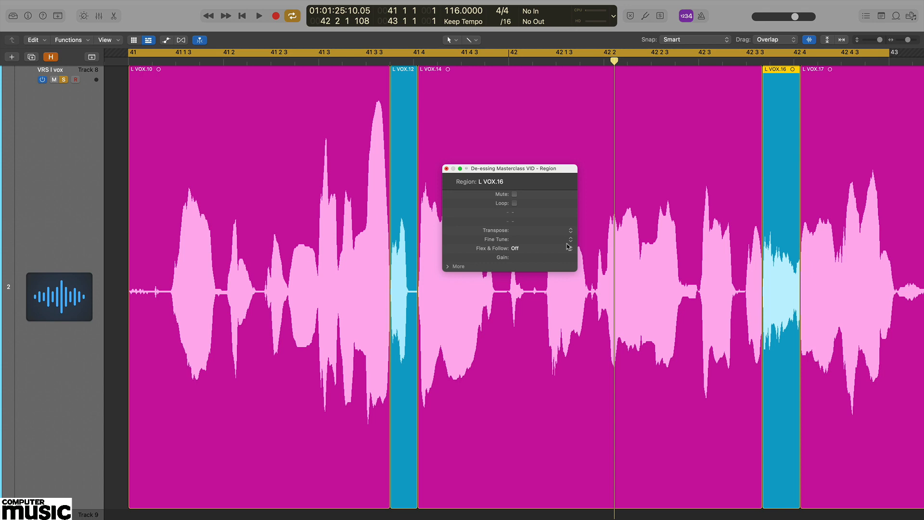
Step: Start playback and set the L VOX.16 sibilant region's gain to -4.9 dB
key("space")
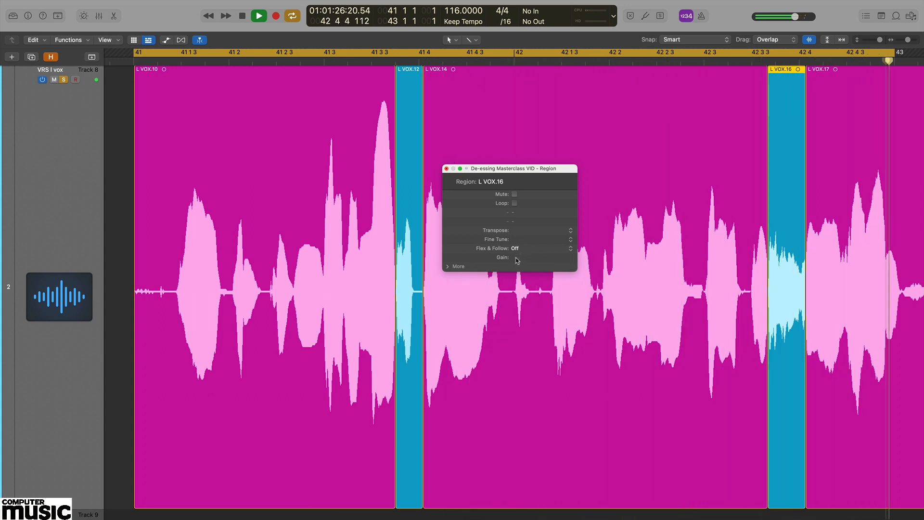
left_click_drag(524, 257, 523, 322)
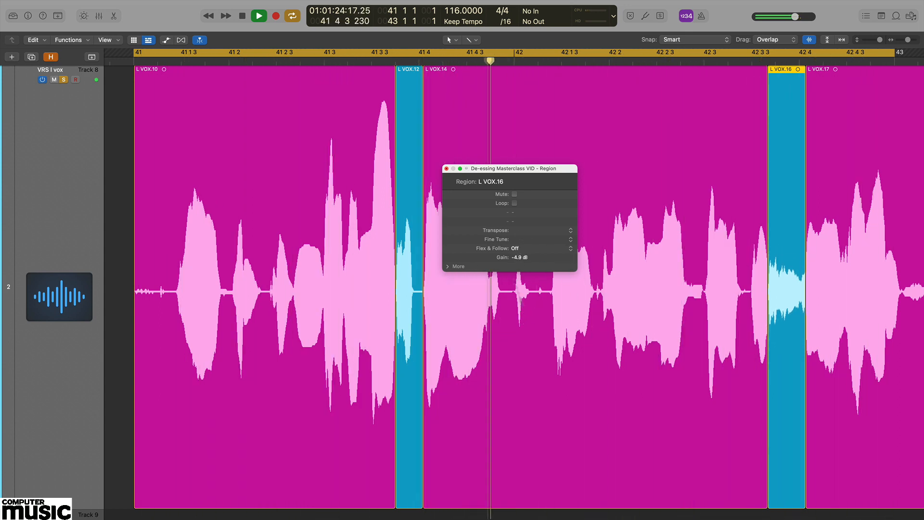
Step: Set the L VOX.12 sibilant region's gain to -5.4 dB
left_click(411, 308)
left_click_drag(529, 255, 523, 331)
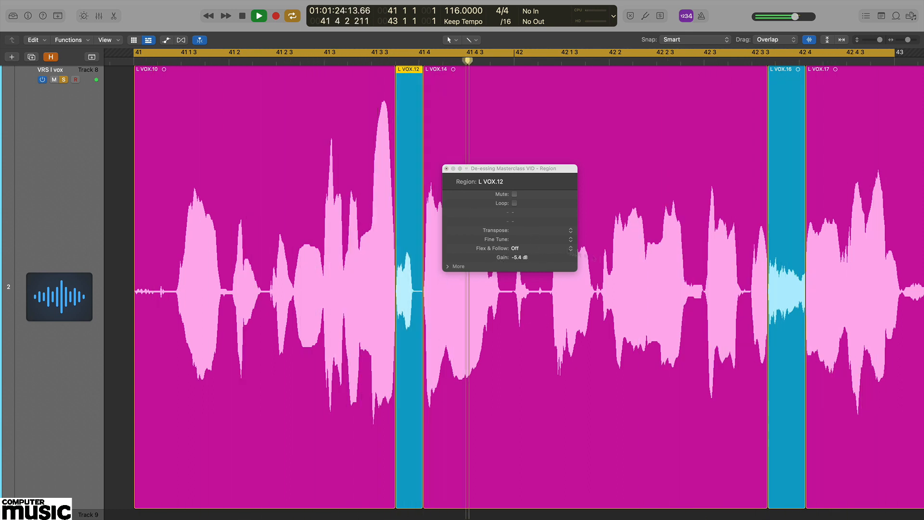
Step: Set the L VOX.16 sibilant region's gain to -8.3 dB and stop playback
left_click(782, 125)
left_click_drag(518, 257, 518, 309)
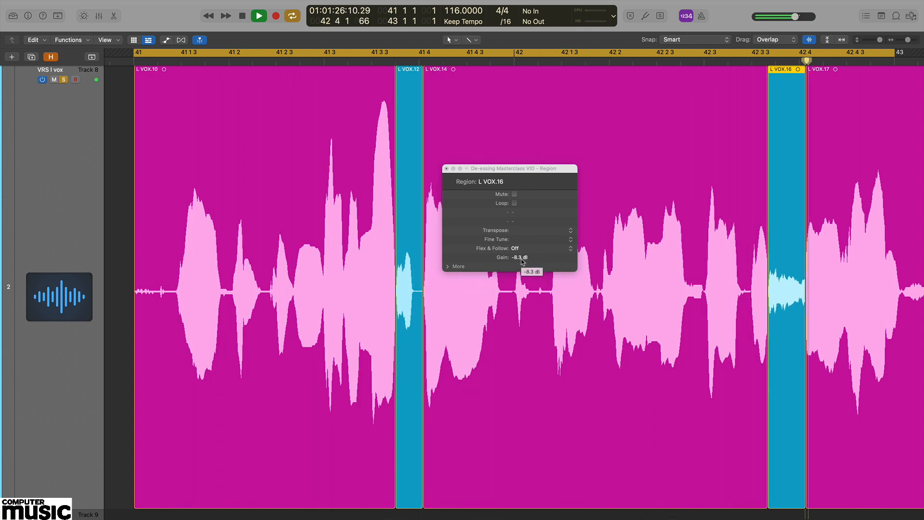
key("space")
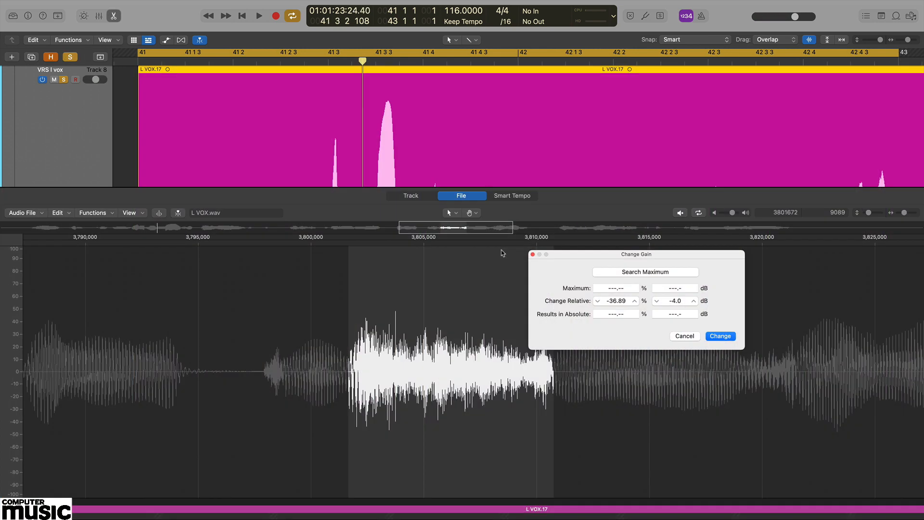
Step: Apply a -4.0 dB relative gain change to the selected sibilant in the audio file and preview it
left_click(680, 213)
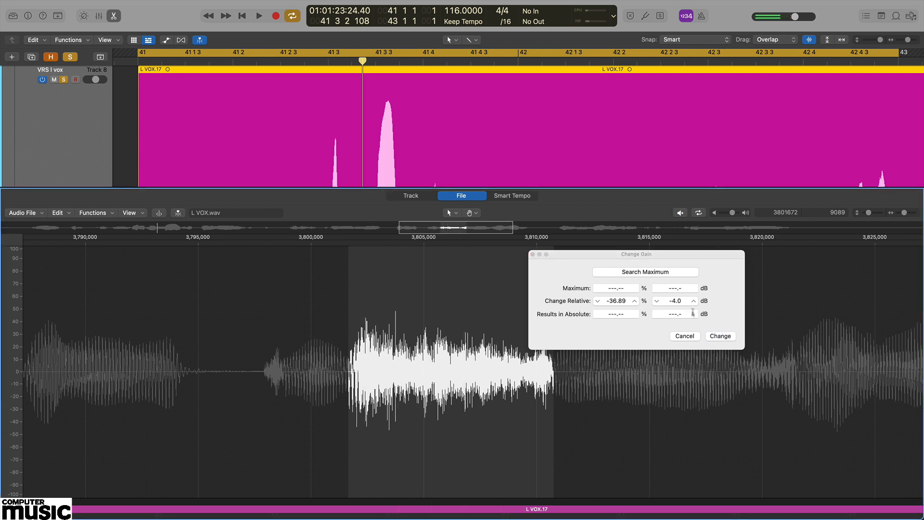
left_click(725, 338)
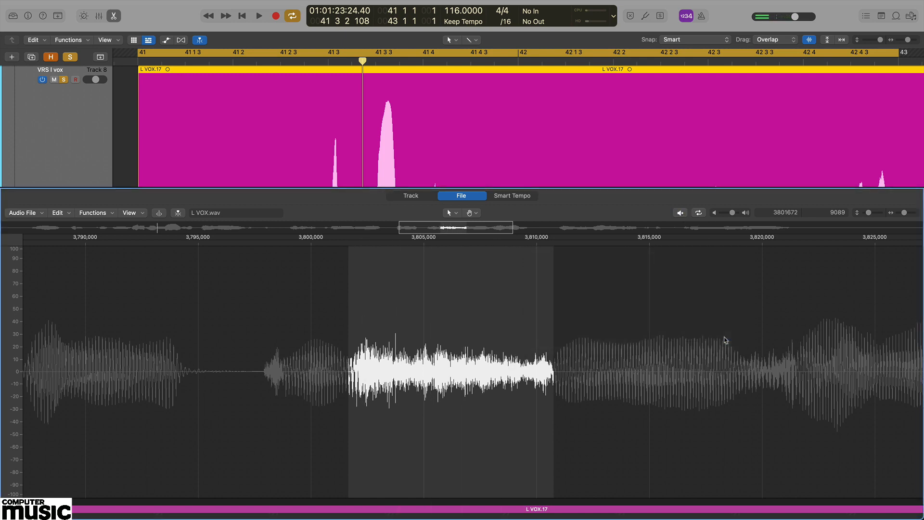
left_click(680, 213)
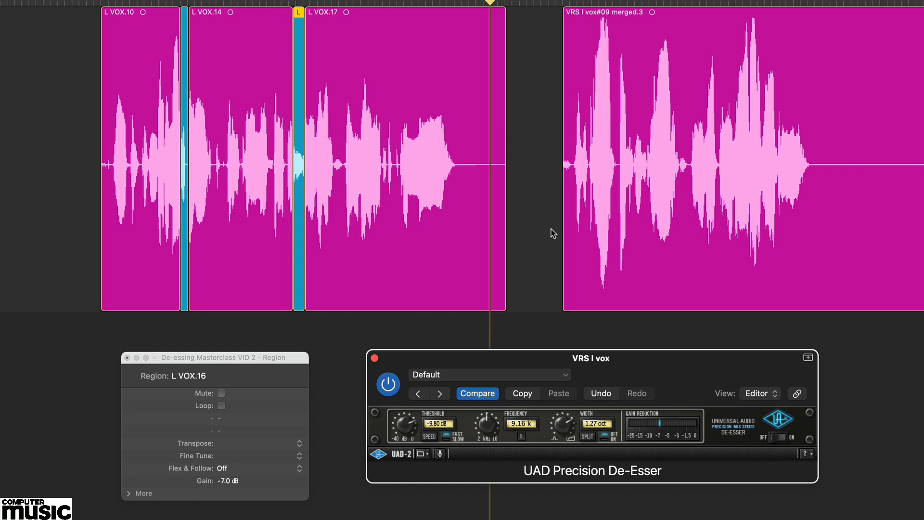
Step: Switch on the UAD Precision De-Esser on the Bus 6 reverb channel
key("space")
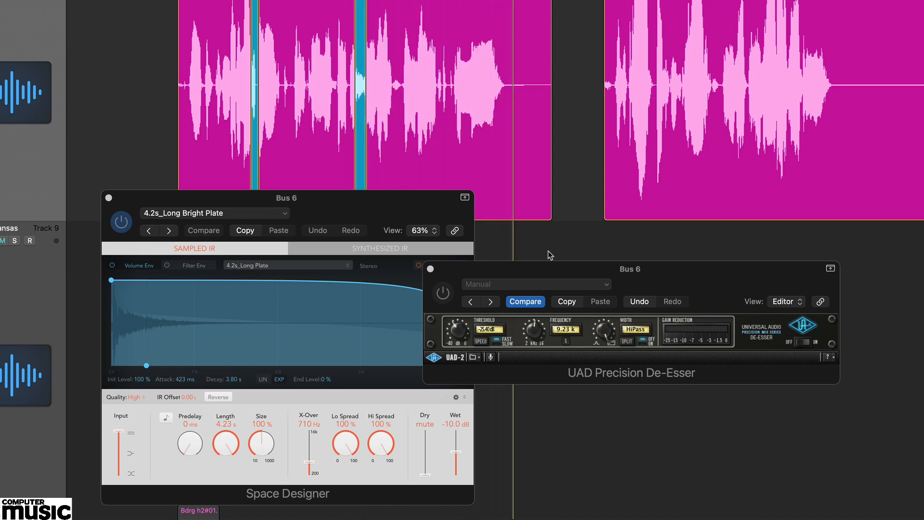
left_click(442, 293)
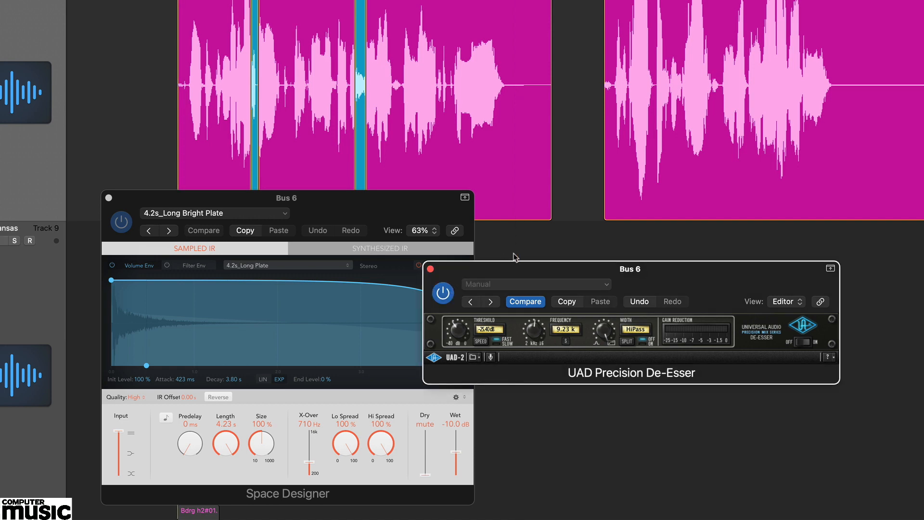